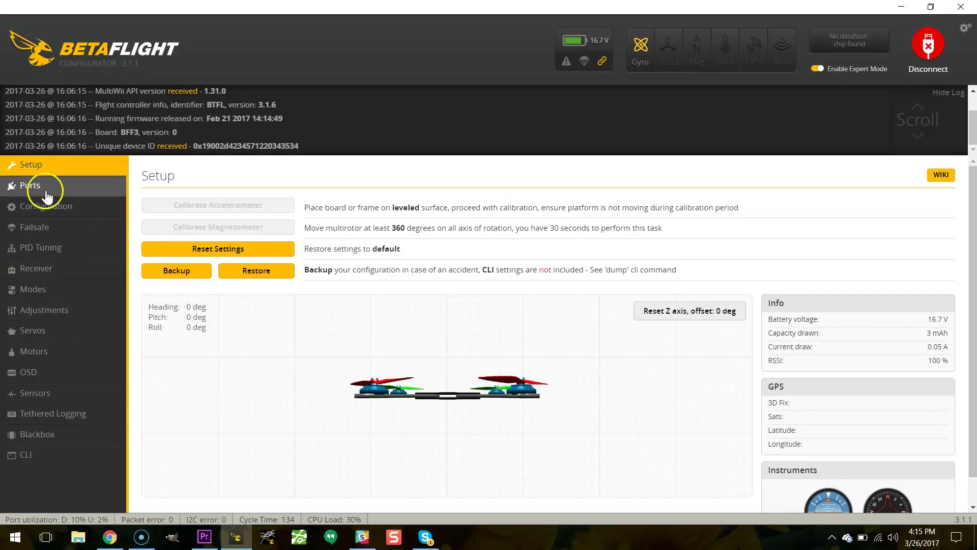
Open the Configuration tab and scroll to the Current Sensor panel showing scale 400 and offset 0
{"action": "left_click", "coordinate": [46, 208]}
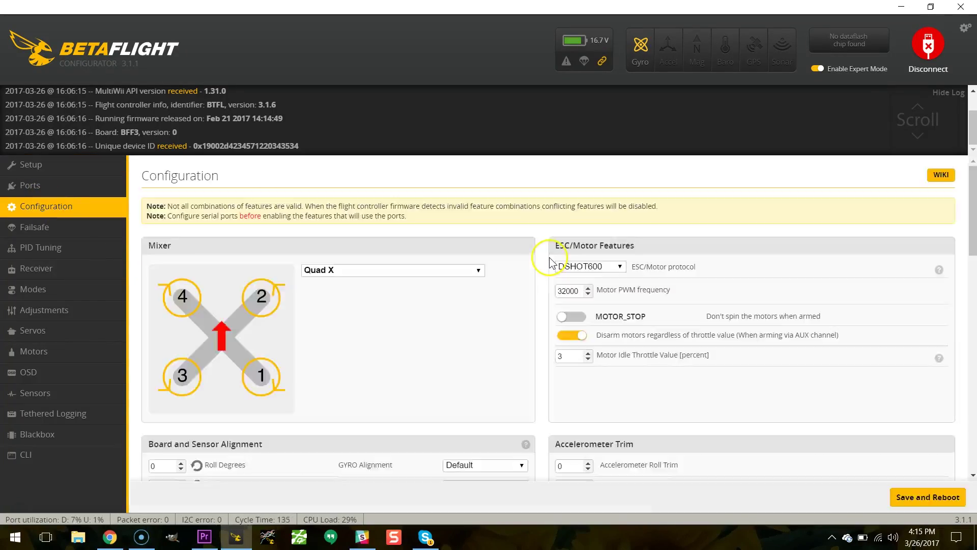
{"action": "scroll", "coordinate": [678, 360], "scroll_direction": "down", "scroll_amount": 6}
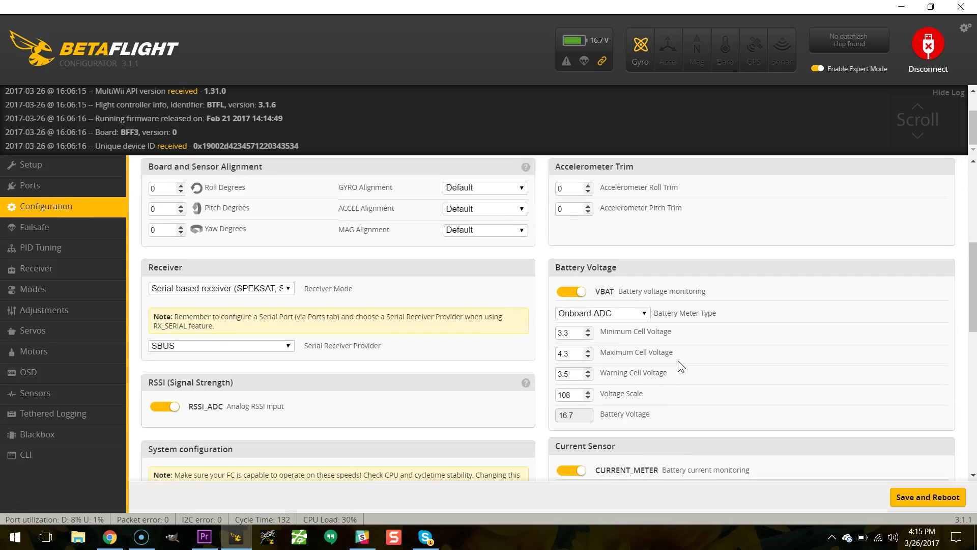
{"action": "scroll", "coordinate": [678, 360], "scroll_direction": "down", "scroll_amount": 3}
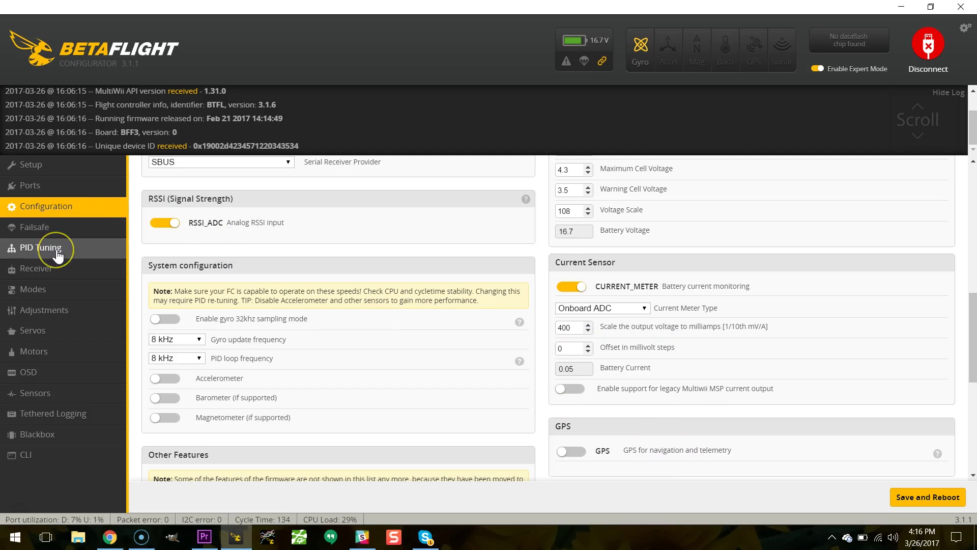
{"action": "left_click", "coordinate": [58, 250]}
Launch Excel from the Run prompt using 'exc'
{"action": "key", "text": "super+r"}
{"action": "type", "text": "exc"}
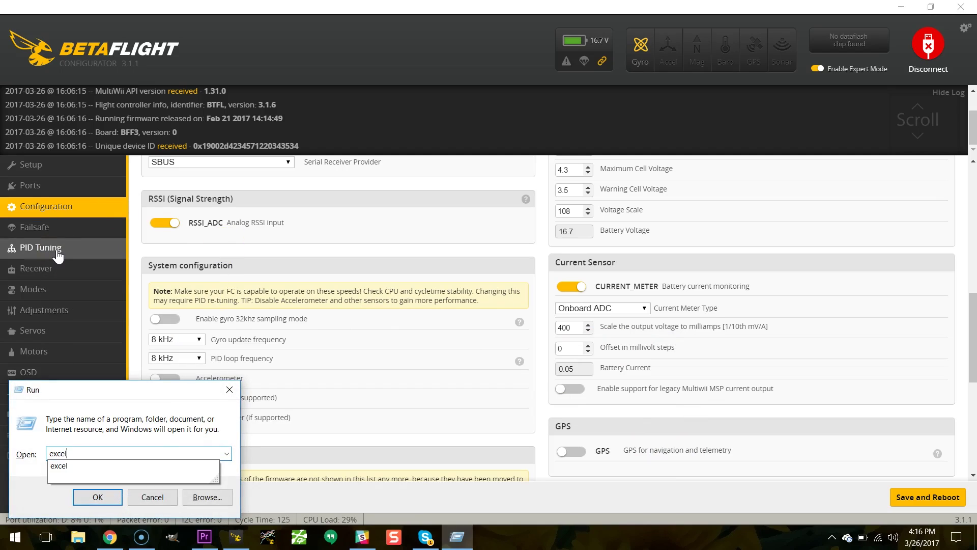
{"action": "key", "text": "Return"}
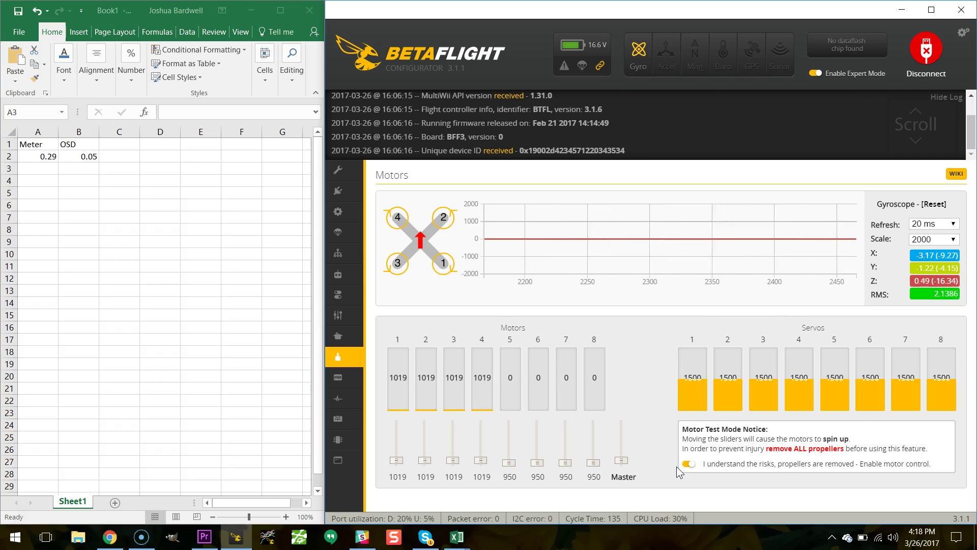
Raise the throttle of motors 1–4 in three small increments
{"action": "key", "text": "Up"}
{"action": "key", "text": "Up"}
{"action": "key", "text": "Up"}
{"action": "key", "text": "Up"}
{"action": "key", "text": "Up"}
{"action": "key", "text": "Up"}
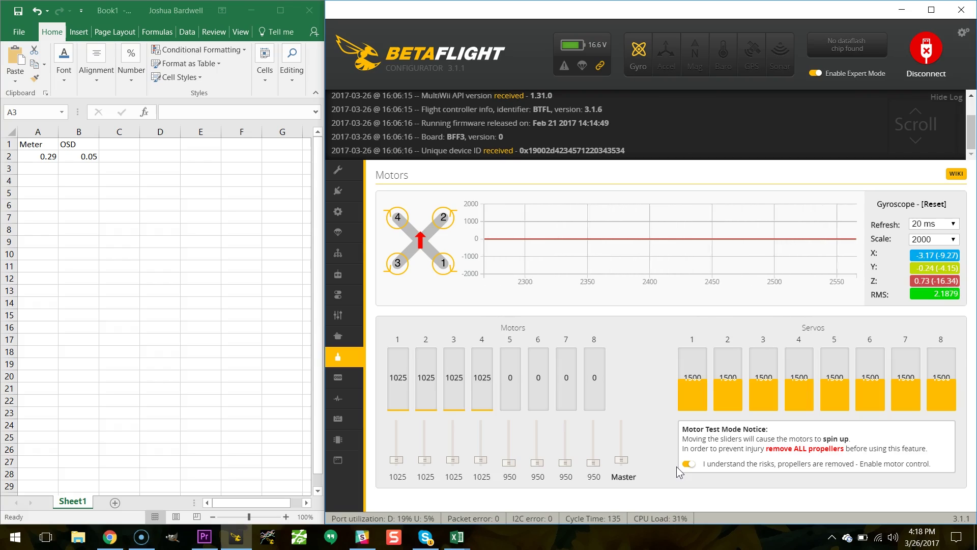
{"action": "key", "text": "Up"}
{"action": "key", "text": "Up"}
{"action": "key", "text": "Up"}
{"action": "key", "text": "Up"}
{"action": "key", "text": "Up"}
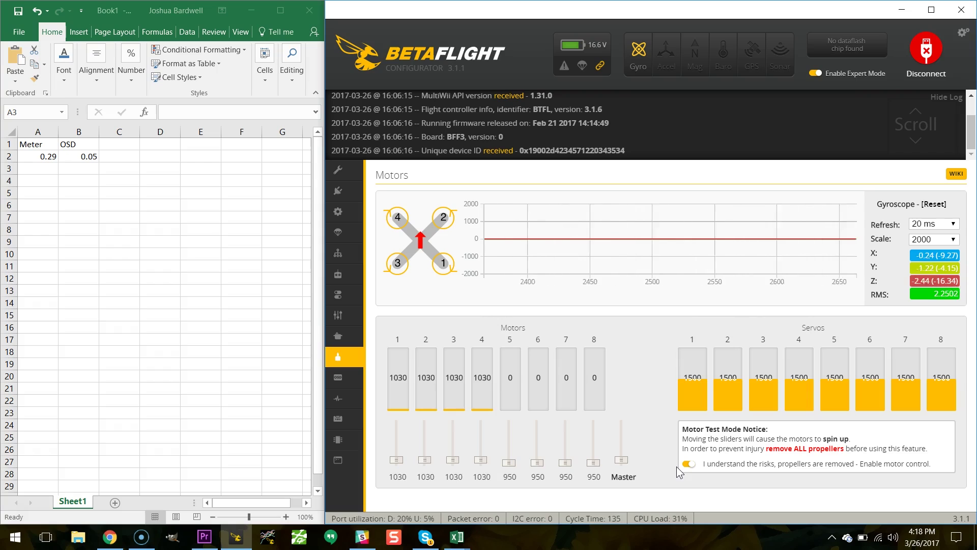
{"action": "key", "text": "Up"}
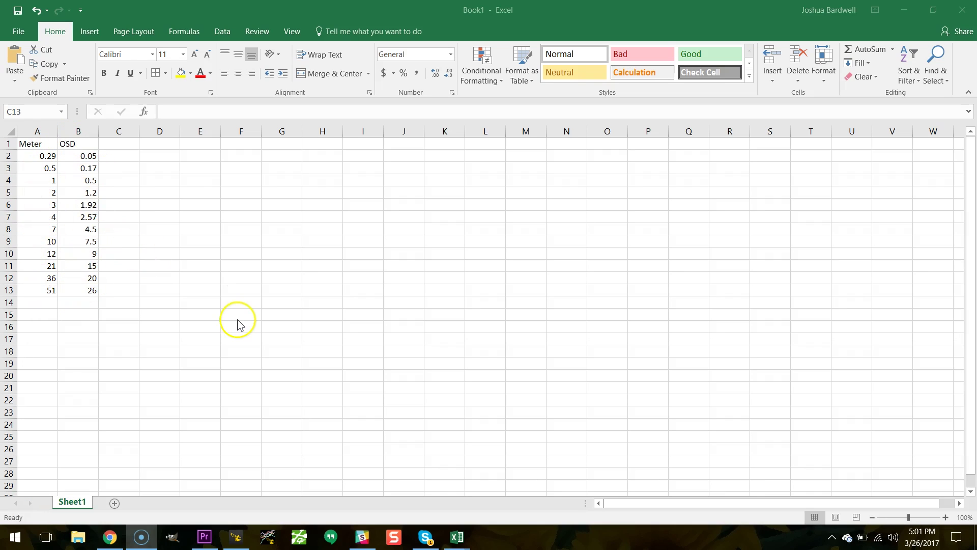
Select the Meter and OSD readings without the headers
{"action": "left_click", "coordinate": [30, 143]}
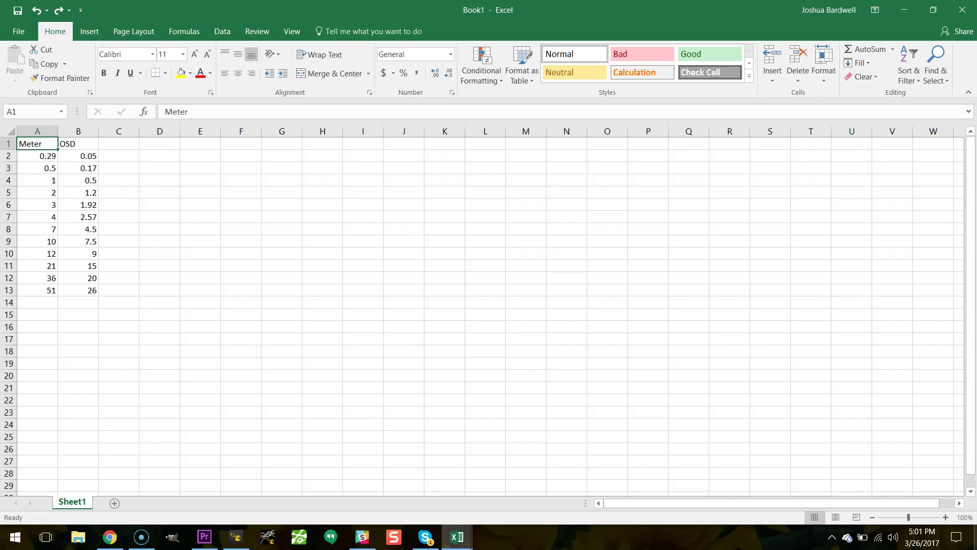
{"action": "left_click_drag", "start_coordinate": [31, 144], "coordinate": [77, 290]}
{"action": "left_click", "coordinate": [37, 156]}
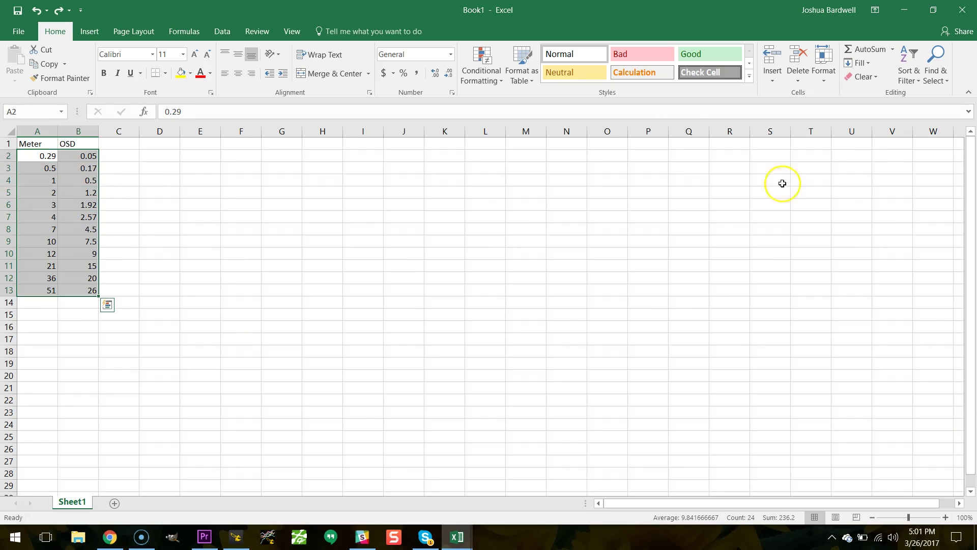
Insert a plain scatter chart of the readings and enlarge it beside the data
{"action": "left_click", "coordinate": [89, 32]}
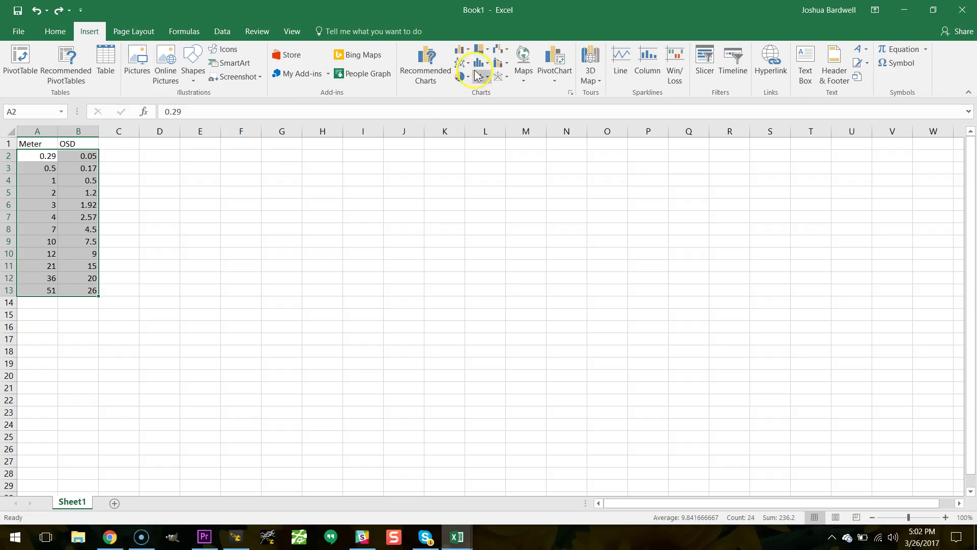
{"action": "left_click", "coordinate": [482, 77]}
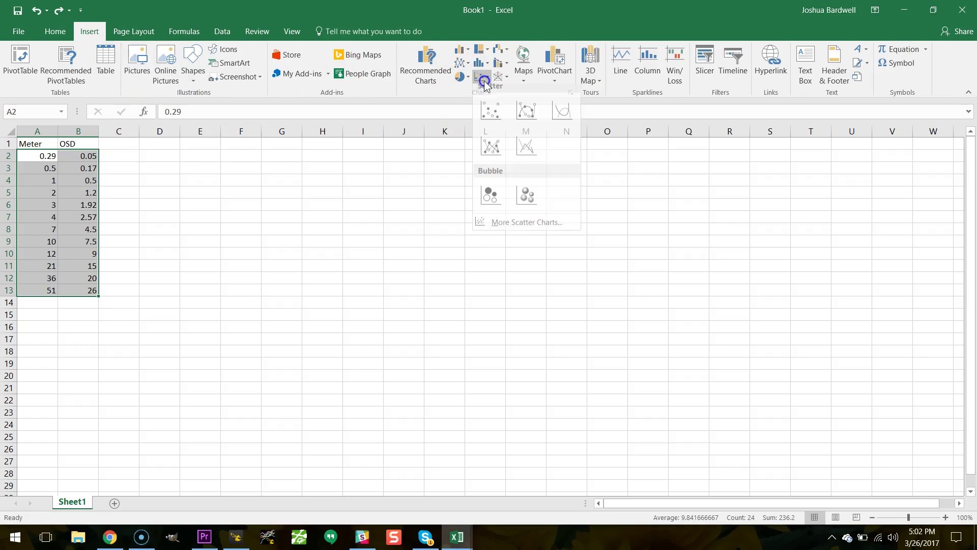
{"action": "left_click", "coordinate": [485, 120]}
{"action": "left_click_drag", "start_coordinate": [393, 300], "coordinate": [811, 488]}
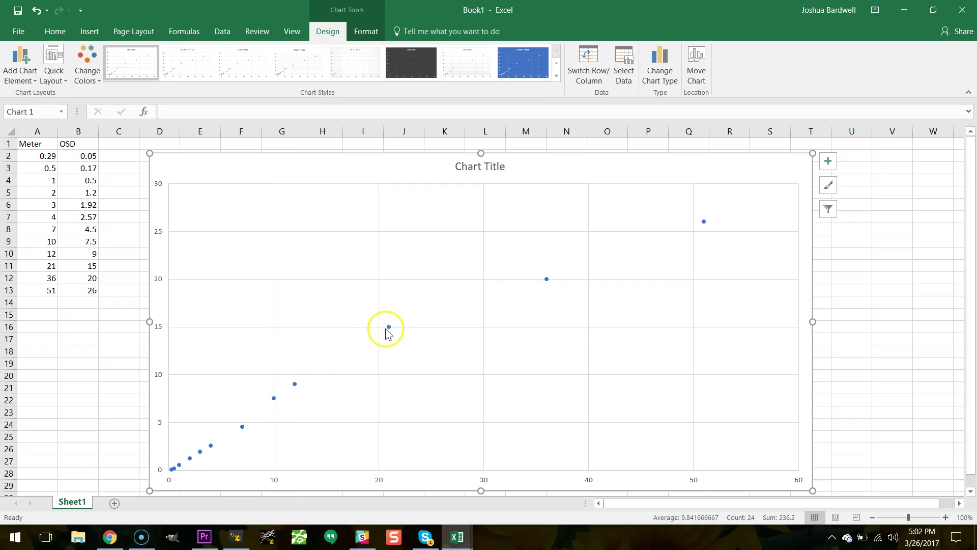
Reselect only the readings in rows 2–11 (A2:B11)
{"action": "left_click", "coordinate": [672, 245]}
{"action": "key", "text": "Escape"}
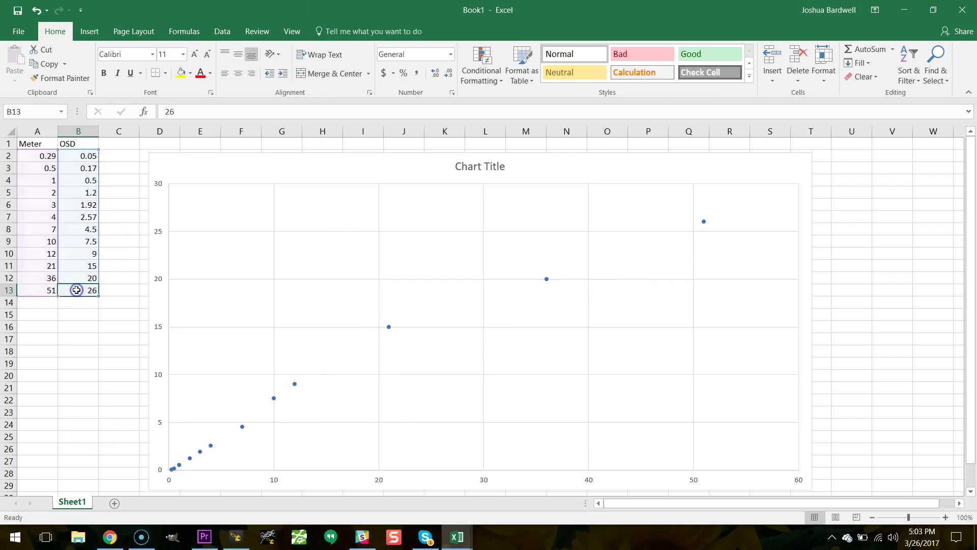
{"action": "key", "text": "Left"}
{"action": "key", "text": "Up"}
{"action": "key", "text": "shift+Right"}
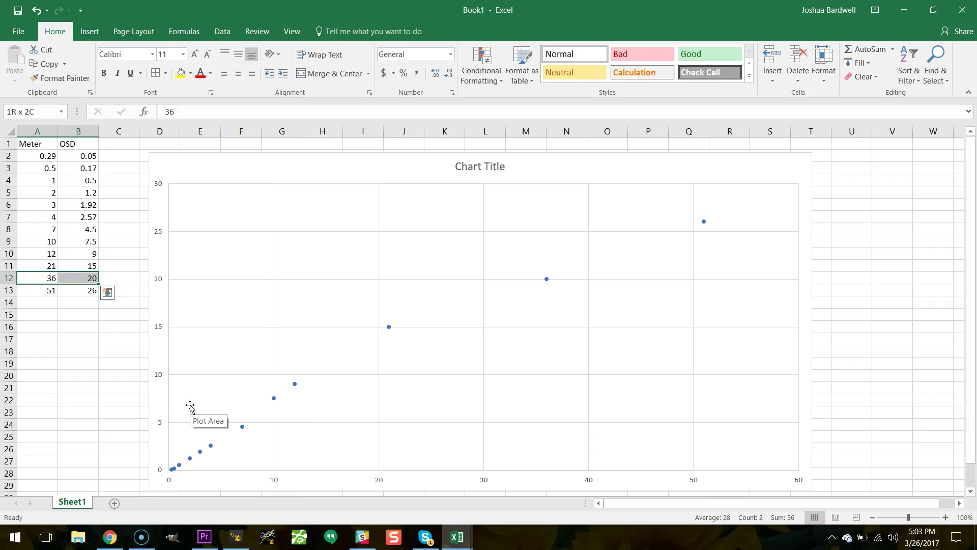
{"action": "key", "text": "Up"}
{"action": "key", "text": "shift+Right"}
{"action": "key", "text": "shift+Up"}
{"action": "key", "text": "shift+Up"}
{"action": "key", "text": "shift+Up"}
{"action": "key", "text": "shift+Up"}
{"action": "key", "text": "shift+Up"}
{"action": "key", "text": "shift+Up"}
{"action": "key", "text": "shift+Up"}
{"action": "key", "text": "shift+Up"}
{"action": "key", "text": "shift+Up"}
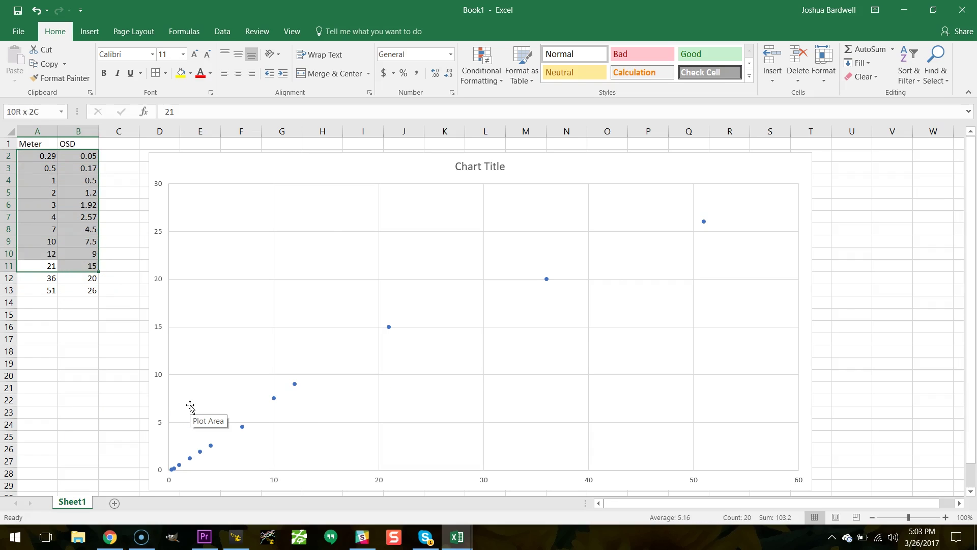
Delete the old scatter chart
{"action": "left_click", "coordinate": [297, 391]}
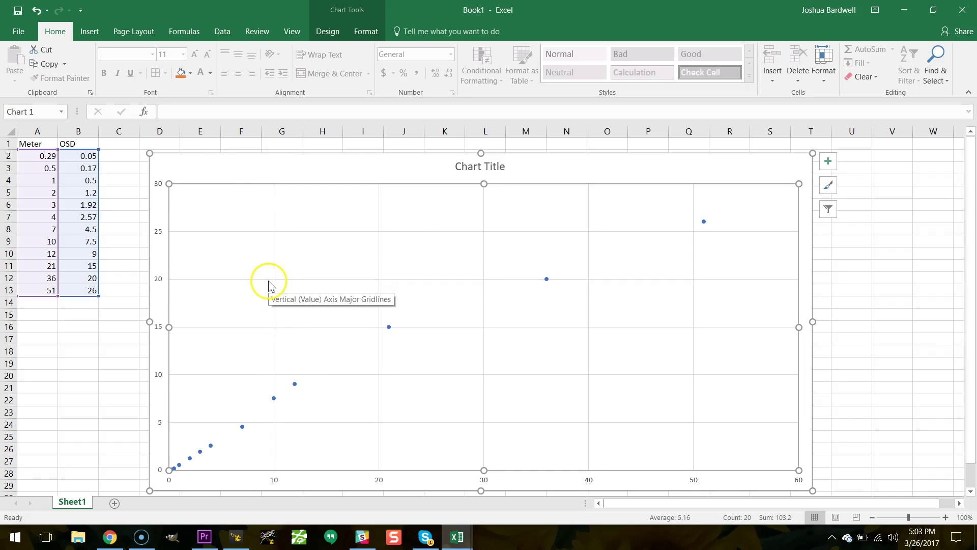
{"action": "left_click", "coordinate": [225, 174]}
{"action": "key", "text": "Delete"}
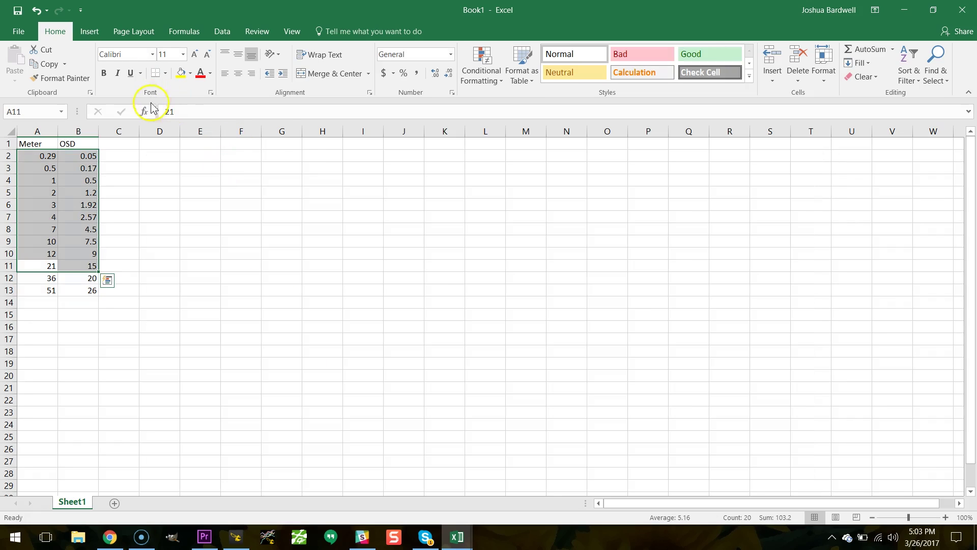
Insert a new scatter chart of rows 2–11 and stretch it from column D to column U
{"action": "left_click", "coordinate": [88, 32]}
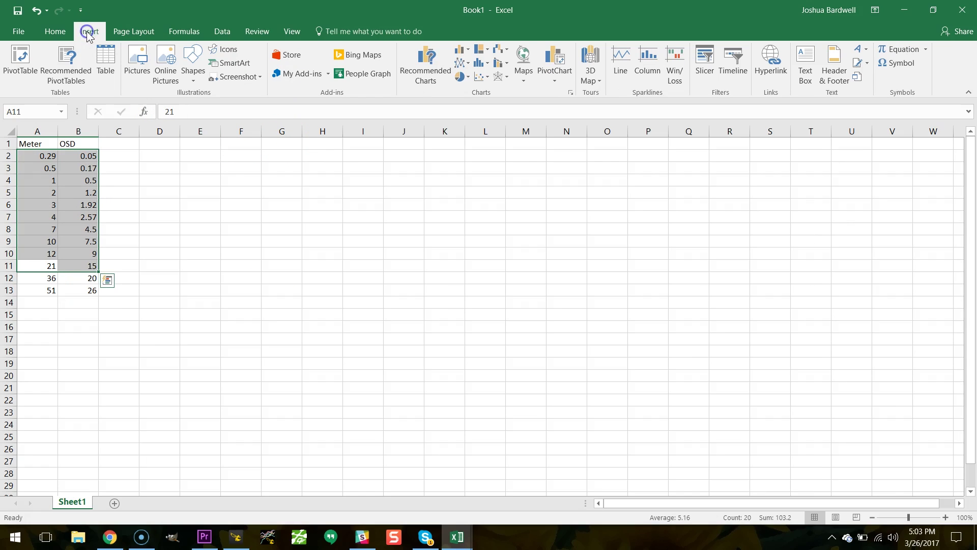
{"action": "left_click", "coordinate": [481, 77]}
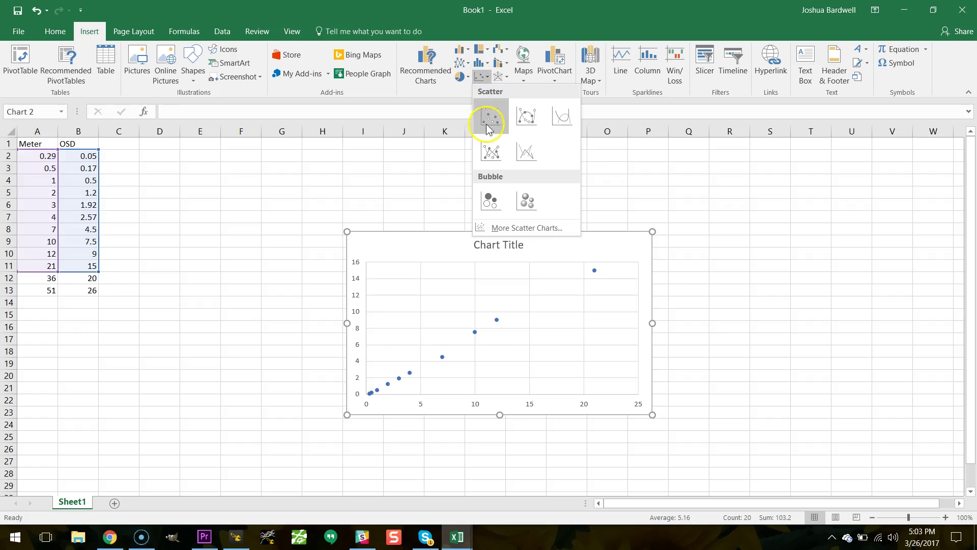
{"action": "left_click", "coordinate": [488, 120]}
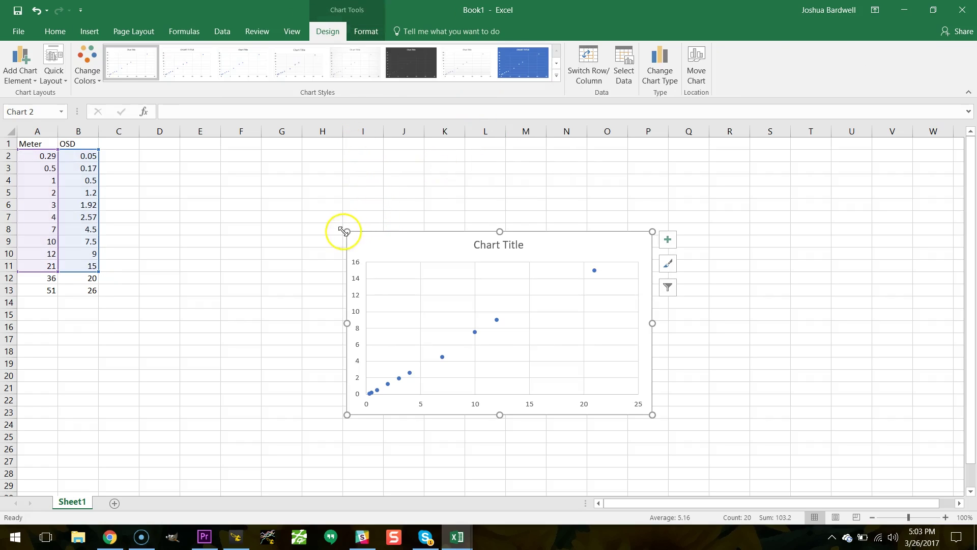
{"action": "left_click_drag", "start_coordinate": [344, 232], "coordinate": [131, 156]}
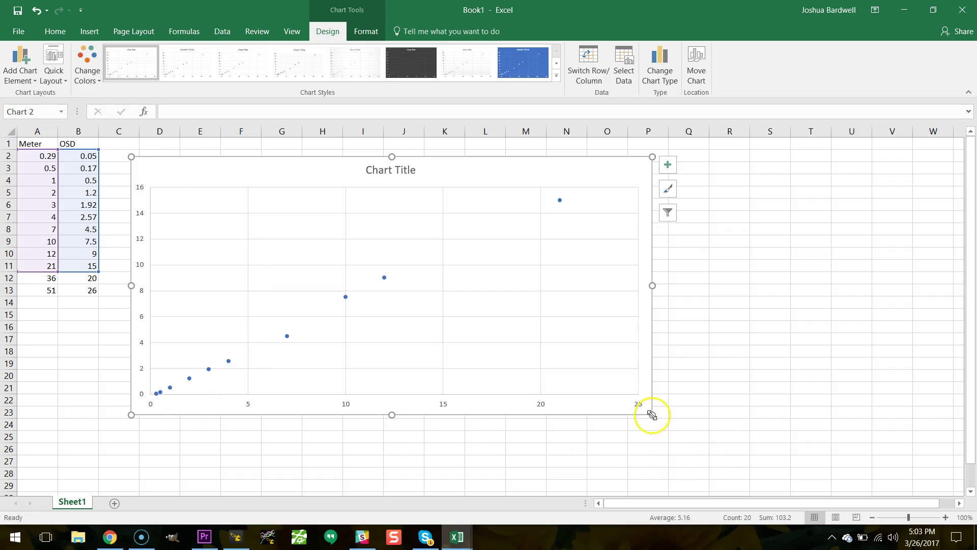
{"action": "left_click_drag", "start_coordinate": [652, 415], "coordinate": [853, 488]}
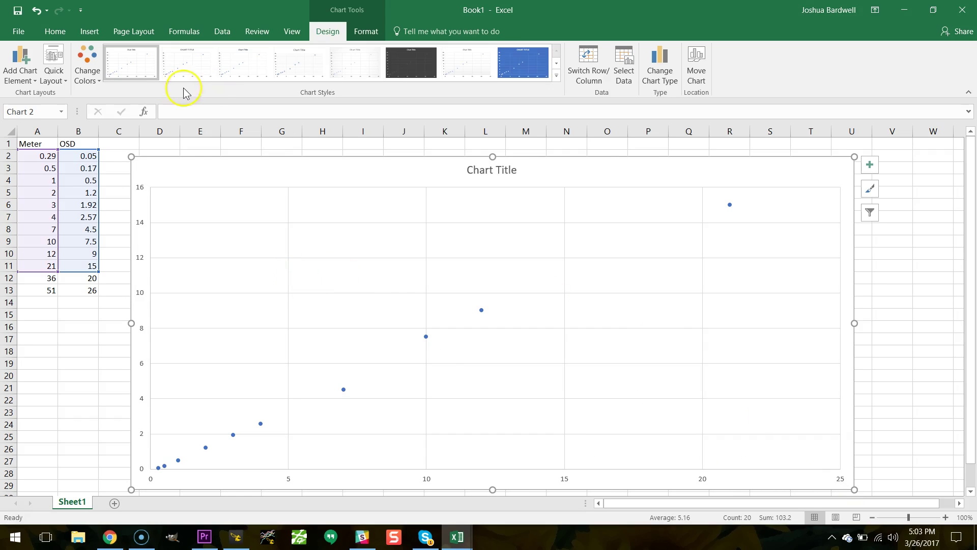
{"action": "left_click", "coordinate": [427, 336]}
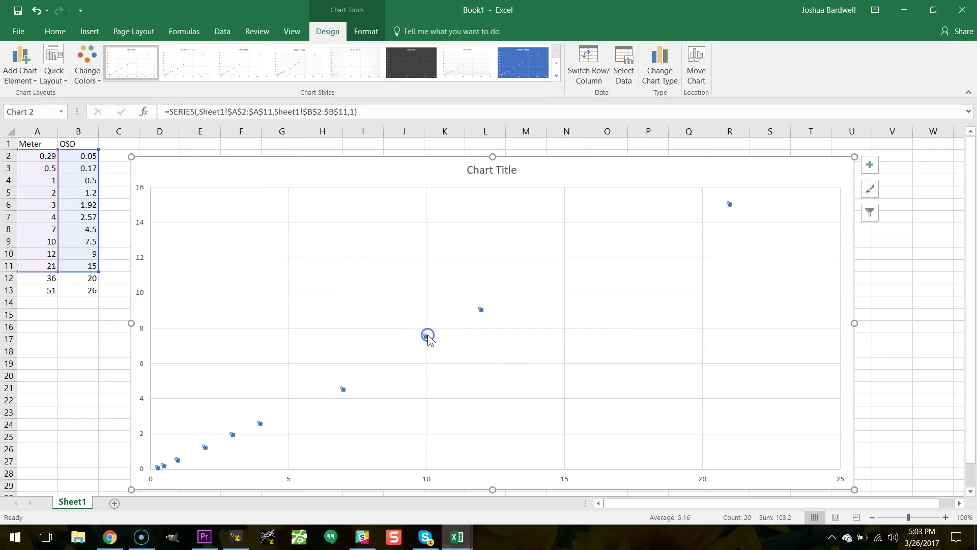
{"action": "right_click", "coordinate": [428, 335]}
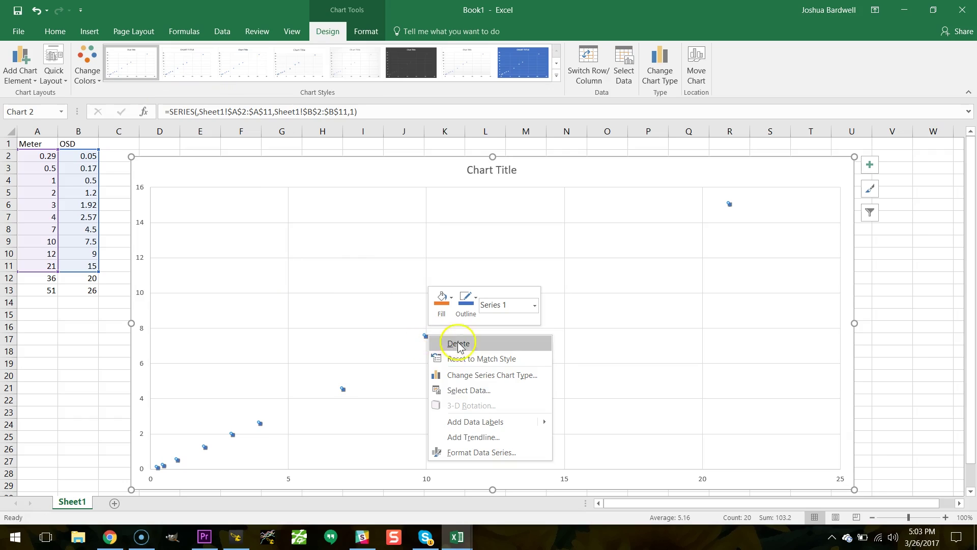
Add a Linear (Series1) trendline to the scatter data series
{"action": "left_click", "coordinate": [471, 436]}
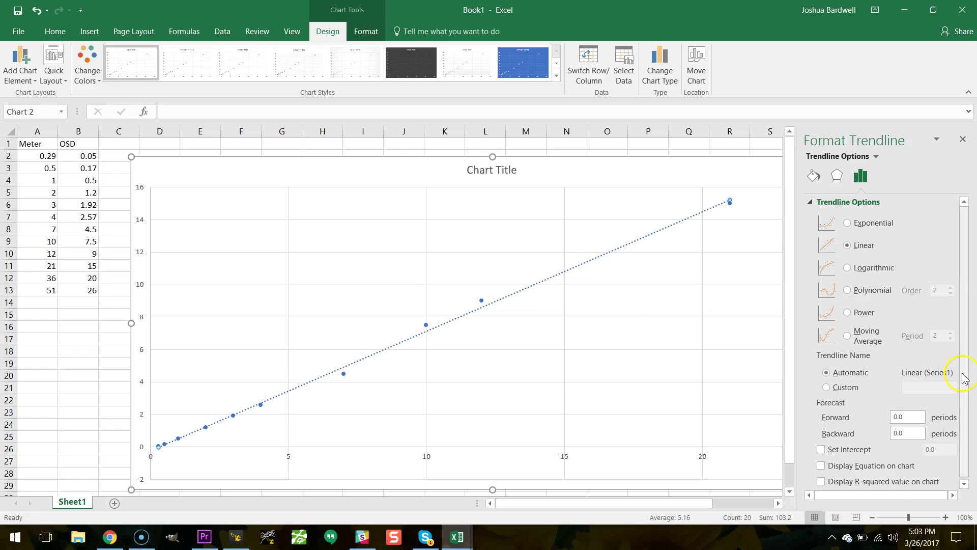
{"action": "scroll", "coordinate": [965, 377], "scroll_direction": "down", "scroll_amount": 1}
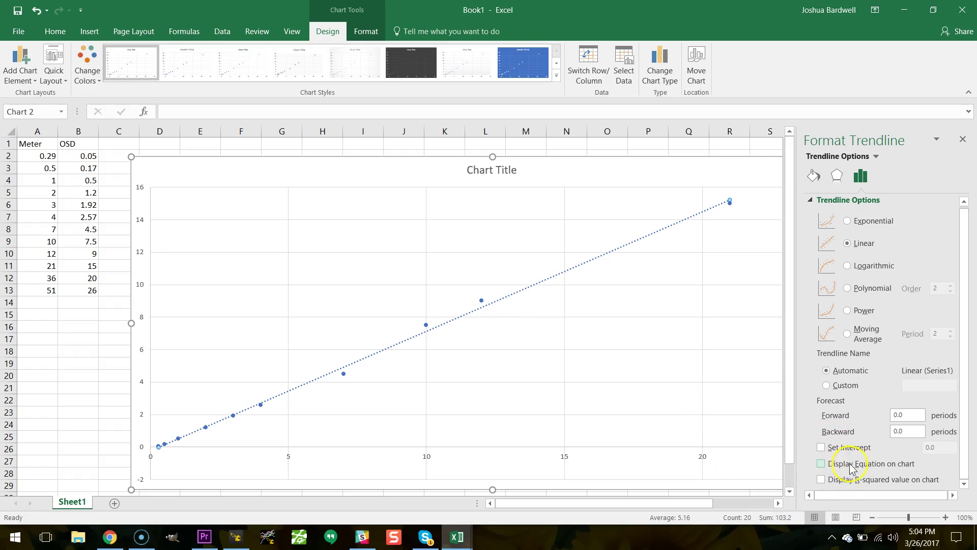
Display the equation y = 0.7364x - 0.2356 on the chart and select its label
{"action": "left_click", "coordinate": [822, 464]}
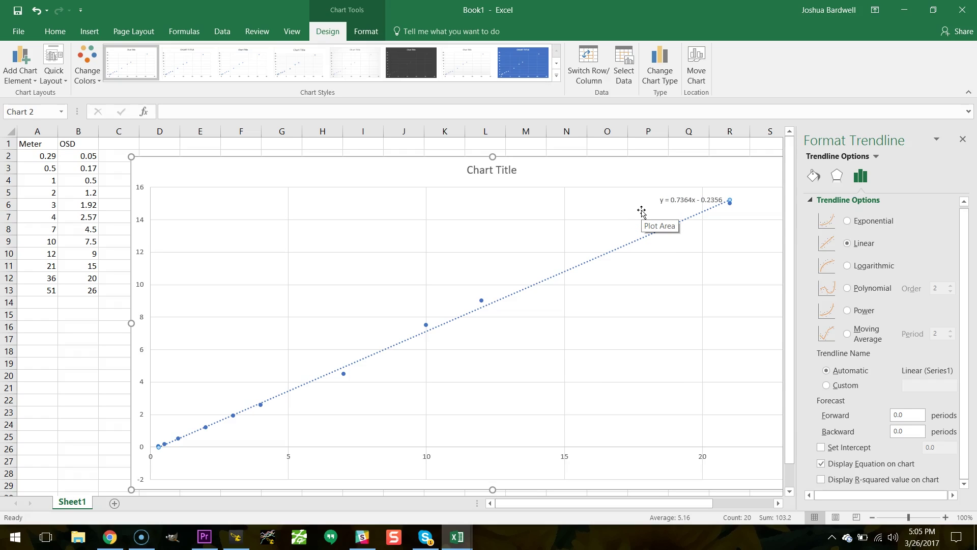
{"action": "left_click", "coordinate": [675, 206]}
{"action": "left_click", "coordinate": [679, 198]}
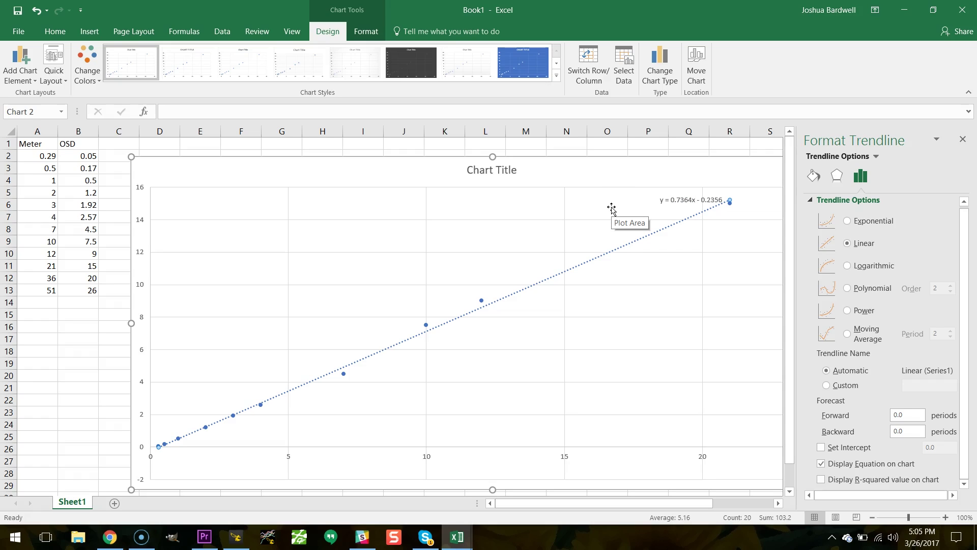
{"action": "left_click", "coordinate": [688, 213]}
{"action": "left_click", "coordinate": [674, 199]}
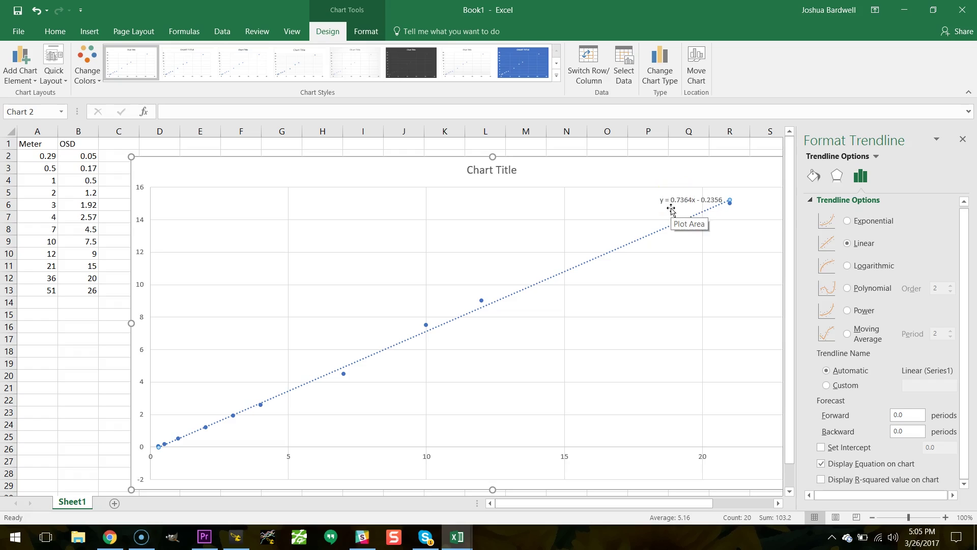
{"action": "left_click", "coordinate": [681, 220]}
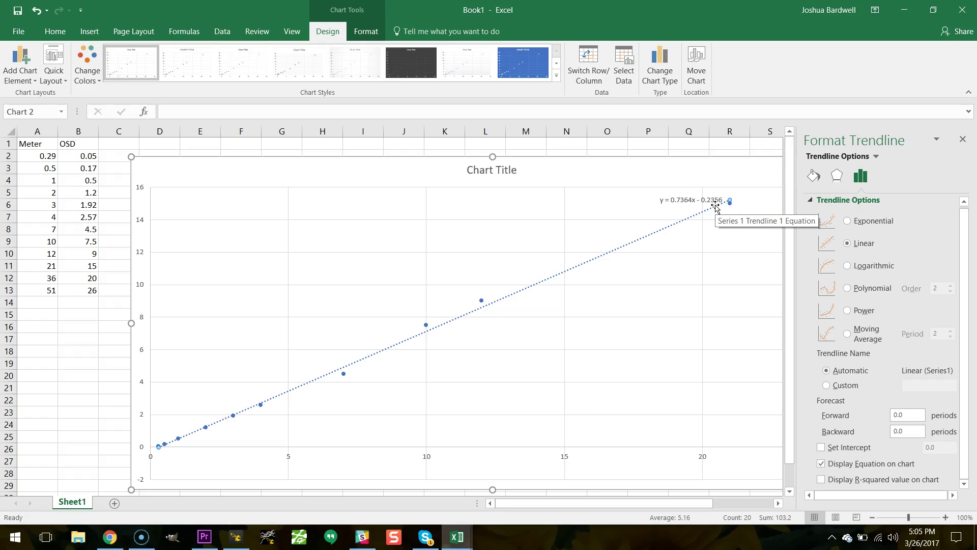
Drag the trendline equation label to a new position on the chart
{"action": "left_click_drag", "start_coordinate": [715, 205], "coordinate": [667, 206]}
{"action": "left_click_drag", "start_coordinate": [661, 200], "coordinate": [602, 275]}
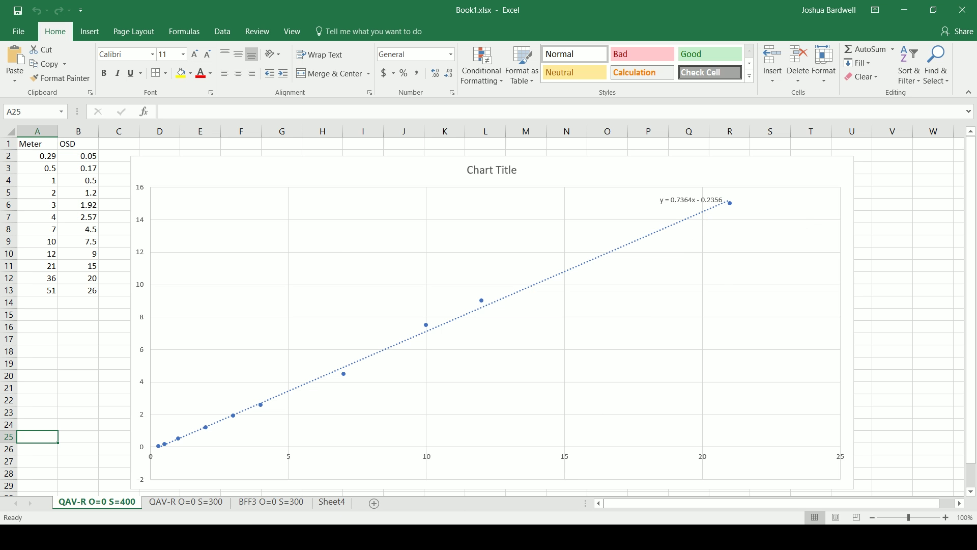
{"action": "left_click", "coordinate": [340, 538]}
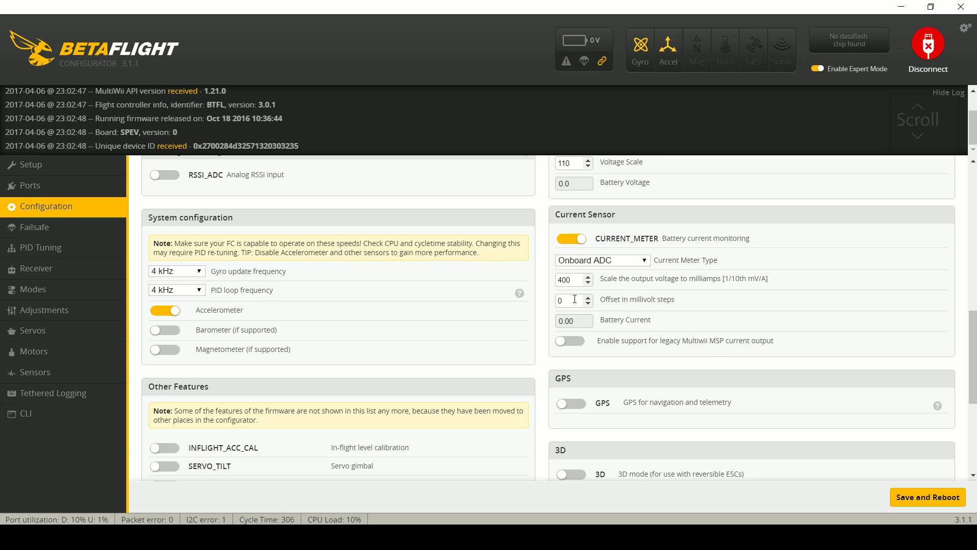
{"action": "key", "text": "alt+Tab"}
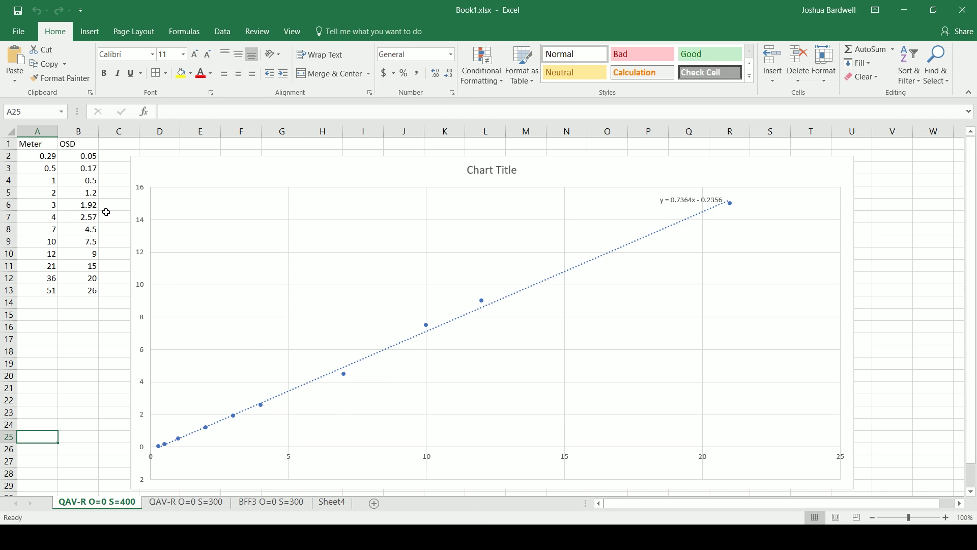
Check OSD reading B2, then set Betaflight's current scale to 393 and return to Excel
{"action": "left_click", "coordinate": [73, 158]}
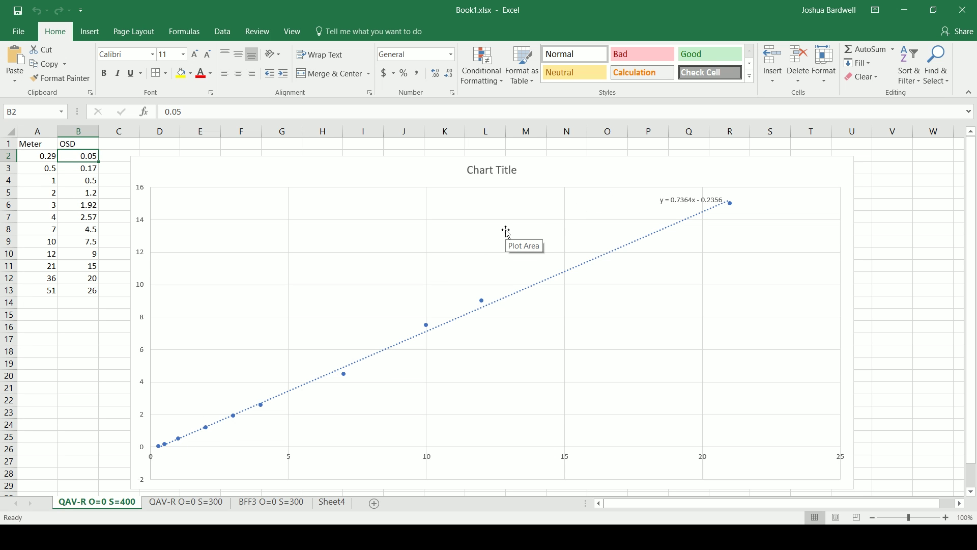
{"action": "key", "text": "alt+Tab"}
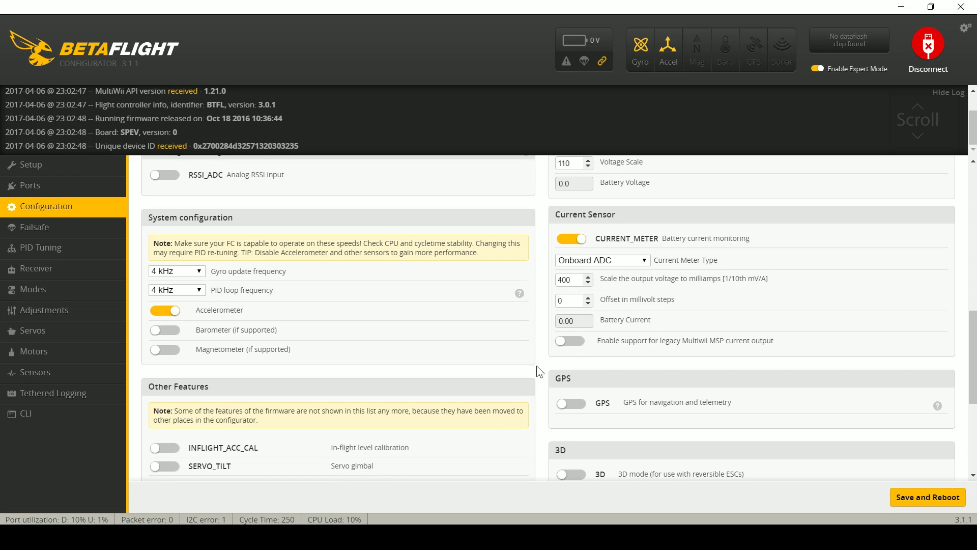
{"action": "left_click", "coordinate": [570, 280]}
{"action": "key", "text": "BackSpace"}
{"action": "key", "text": "BackSpace"}
{"action": "key", "text": "BackSpace"}
{"action": "type", "text": "393"}
{"action": "key", "text": "alt+Tab"}
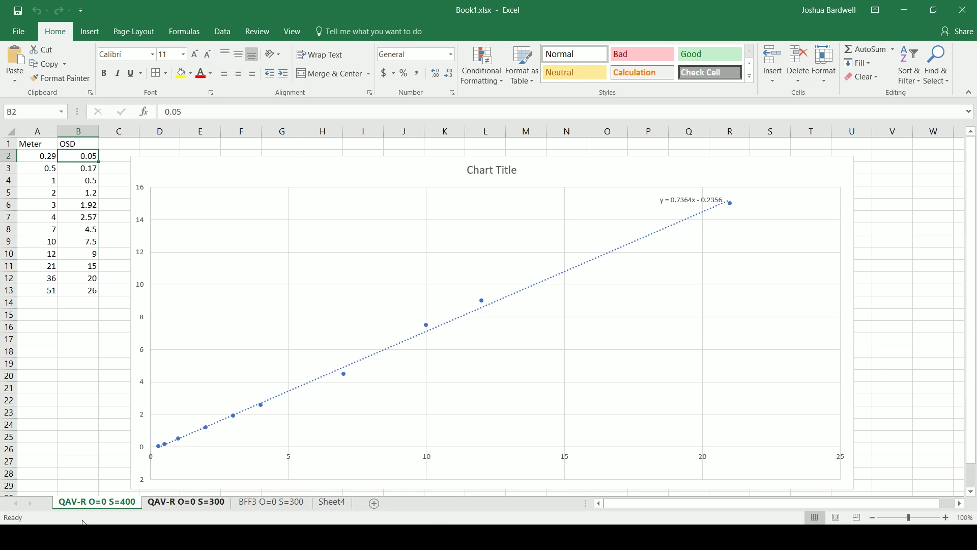
Compare the last Meter and OSD readings (A9, B9) on the QAV-R O=0 S=300 sheet, then return to S=400
{"action": "left_click", "coordinate": [178, 502]}
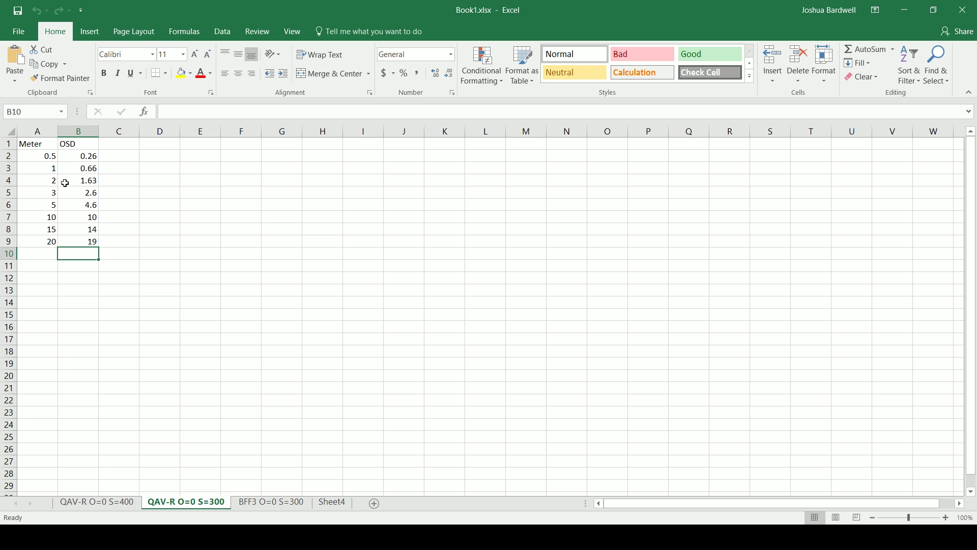
{"action": "left_click", "coordinate": [51, 241]}
{"action": "left_click", "coordinate": [69, 242]}
{"action": "left_click", "coordinate": [44, 243]}
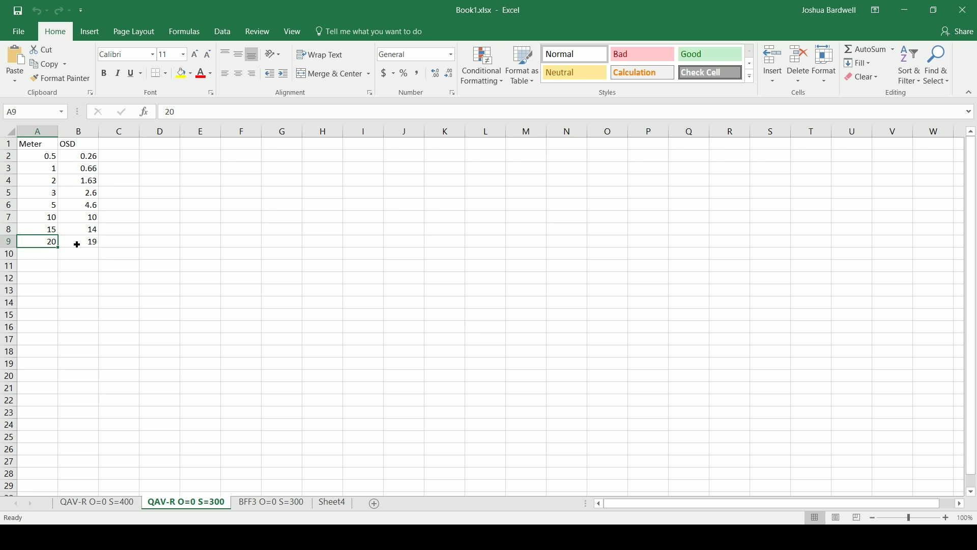
{"action": "left_click", "coordinate": [76, 242]}
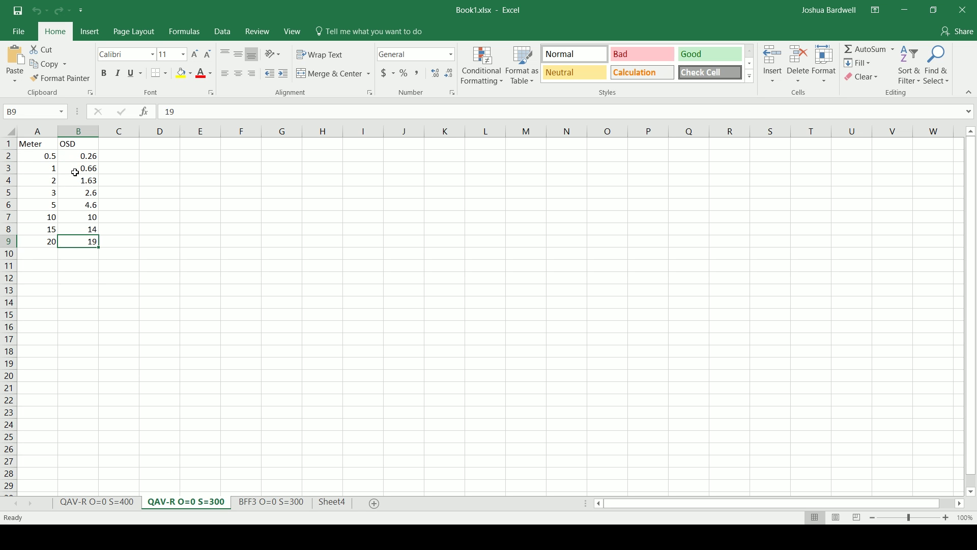
{"action": "key", "text": "ctrl+Page_Up"}
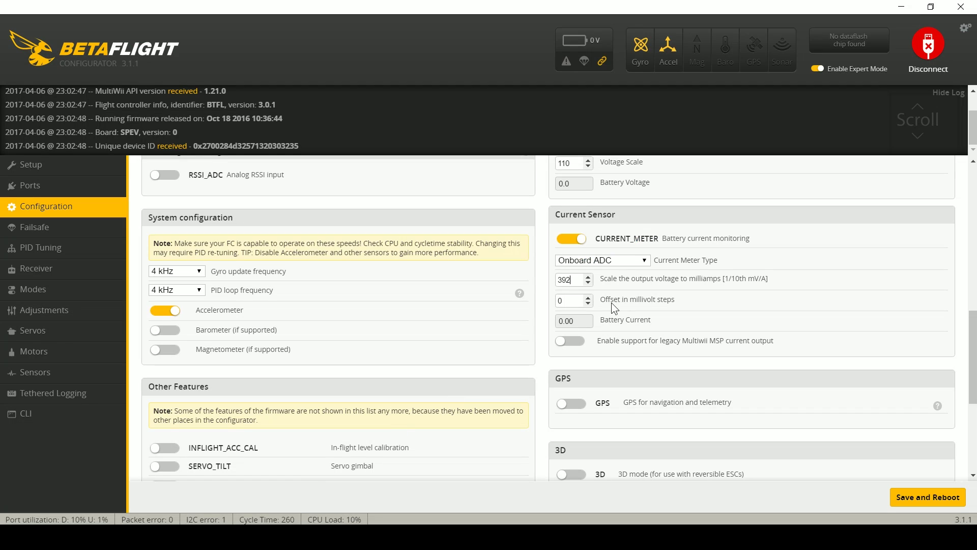
Select the 392 current scale value in Betaflight, then switch to Excel's Sheet4 readings
{"action": "left_click", "coordinate": [566, 296]}
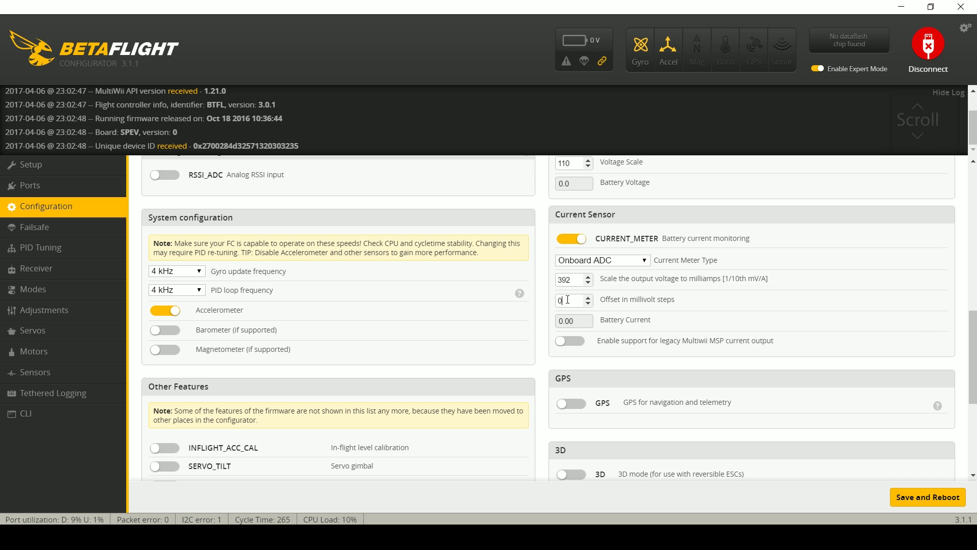
{"action": "left_click_drag", "start_coordinate": [580, 279], "coordinate": [524, 281]}
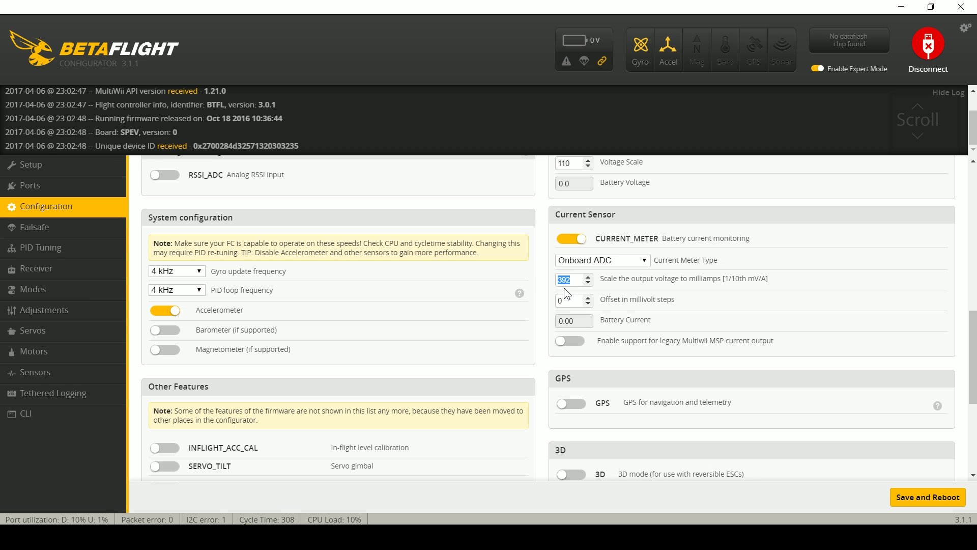
{"action": "key", "text": "alt+Tab"}
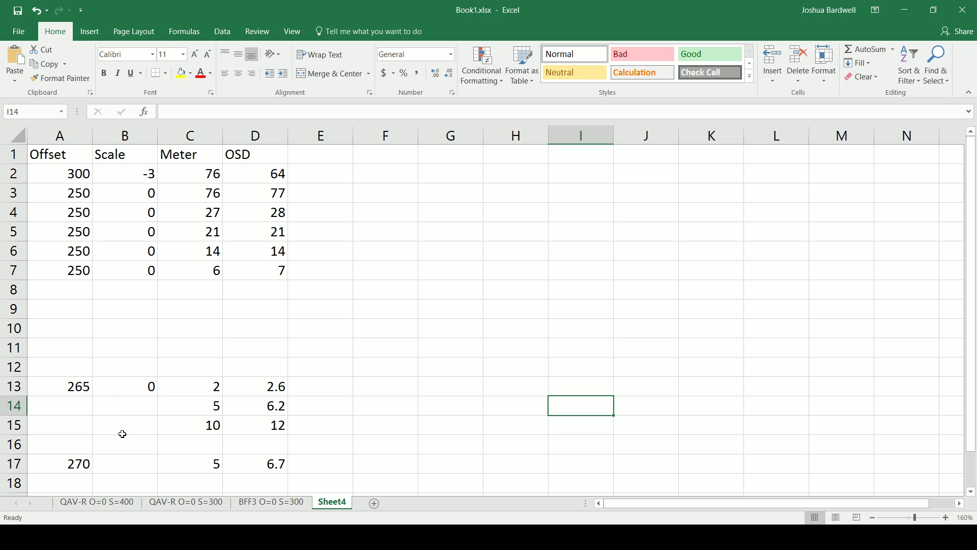
Review the QAV-R O=0 S=400 chart, then check Sheet4's OSD 77, meter 5, and offsets 265 and 270
{"action": "left_click", "coordinate": [97, 502]}
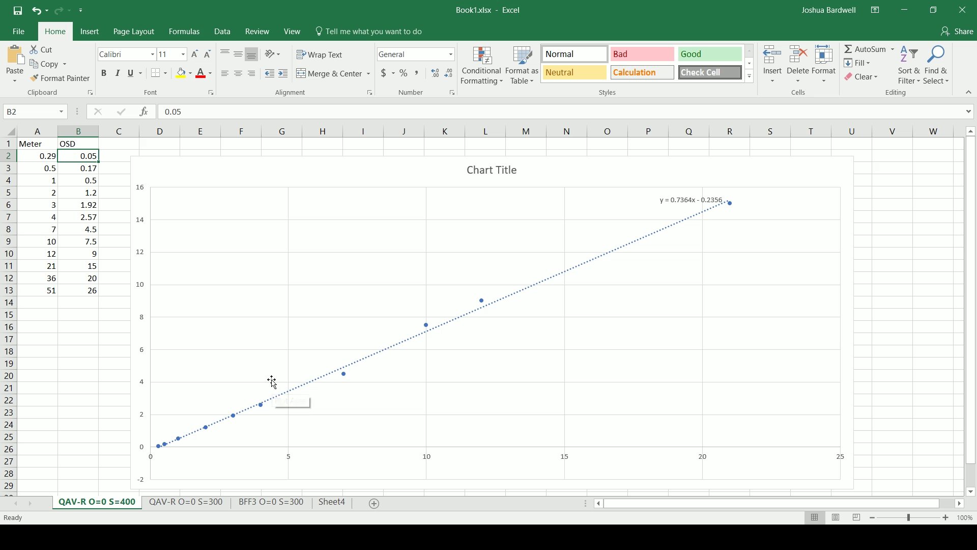
{"action": "key", "text": "Down"}
{"action": "key", "text": "Down"}
{"action": "key", "text": "Down"}
{"action": "key", "text": "Down"}
{"action": "key", "text": "Down"}
{"action": "key", "text": "Down"}
{"action": "key", "text": "Down"}
{"action": "key", "text": "Down"}
{"action": "key", "text": "Down"}
{"action": "key", "text": "Down"}
{"action": "key", "text": "Down"}
{"action": "key", "text": "Down"}
{"action": "key", "text": "Down"}
{"action": "key", "text": "Down"}
{"action": "left_click", "coordinate": [326, 502]}
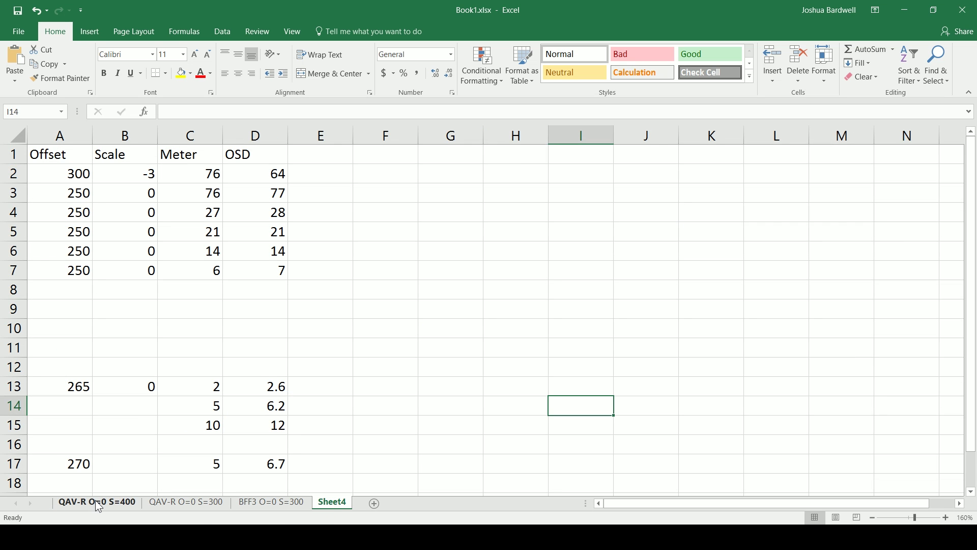
{"action": "left_click", "coordinate": [279, 197]}
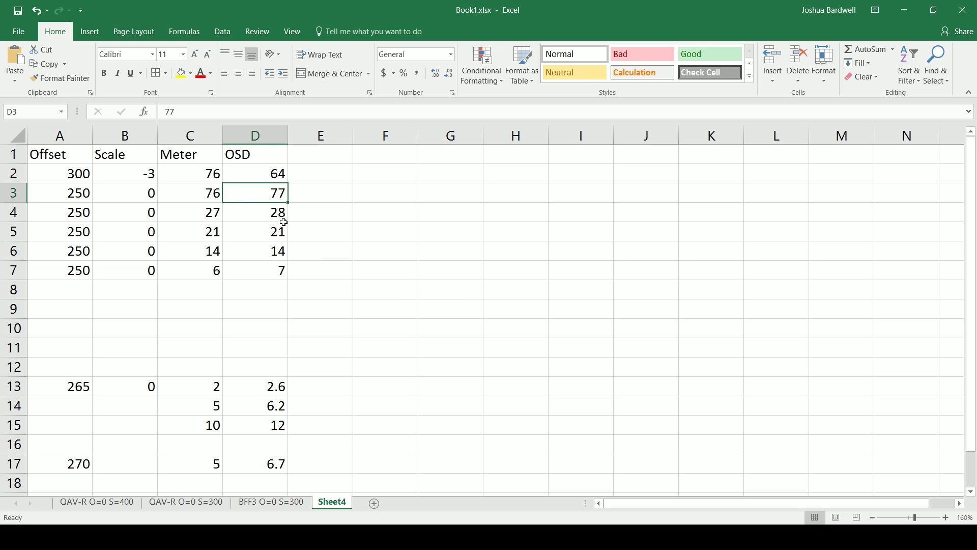
{"action": "left_click", "coordinate": [192, 408]}
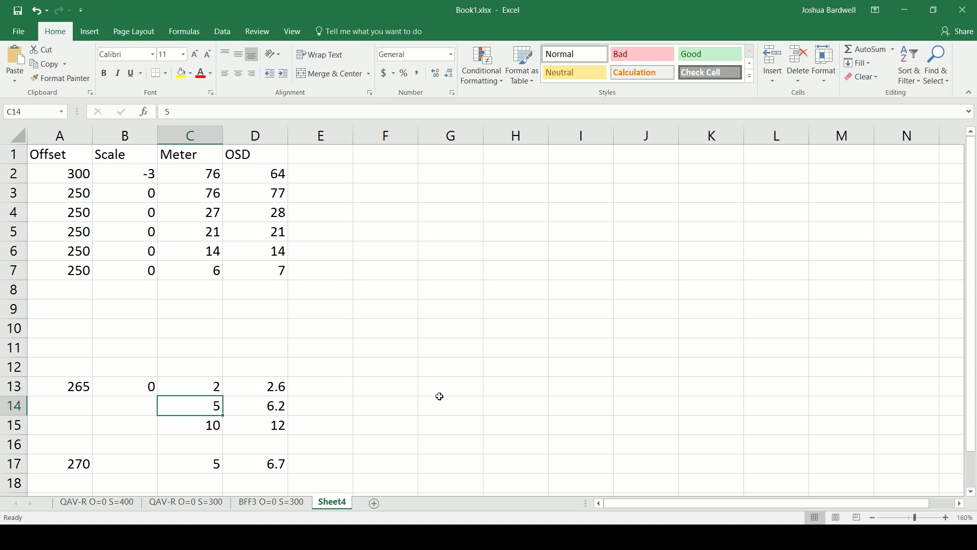
{"action": "left_click", "coordinate": [71, 390]}
{"action": "left_click", "coordinate": [73, 469]}
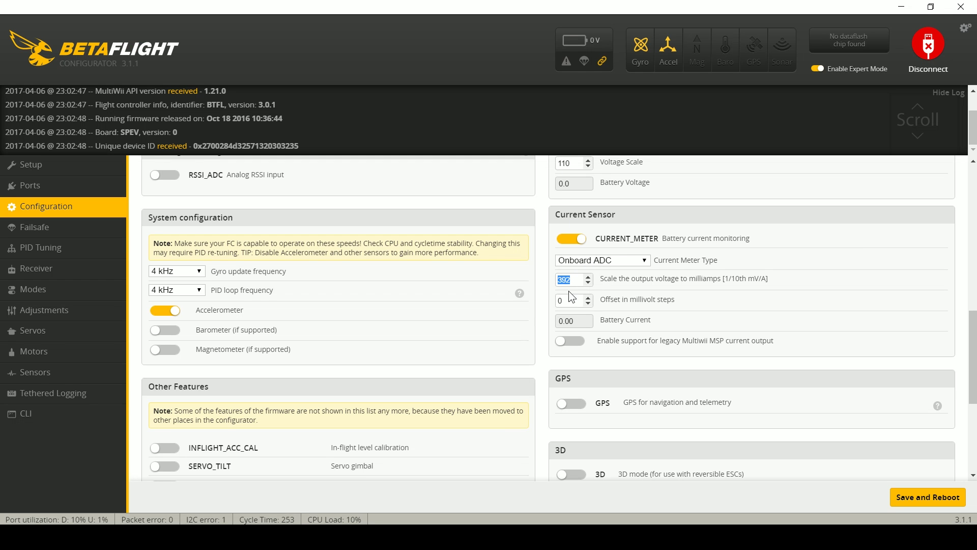
Begin entering 275 as the current sensor scale by typing its first digit, 2
{"action": "type", "text": "2"}
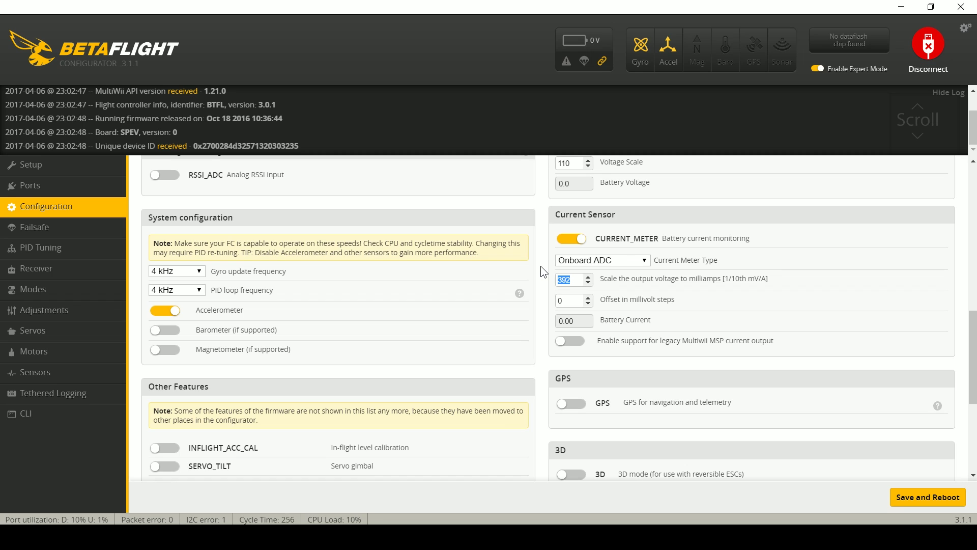